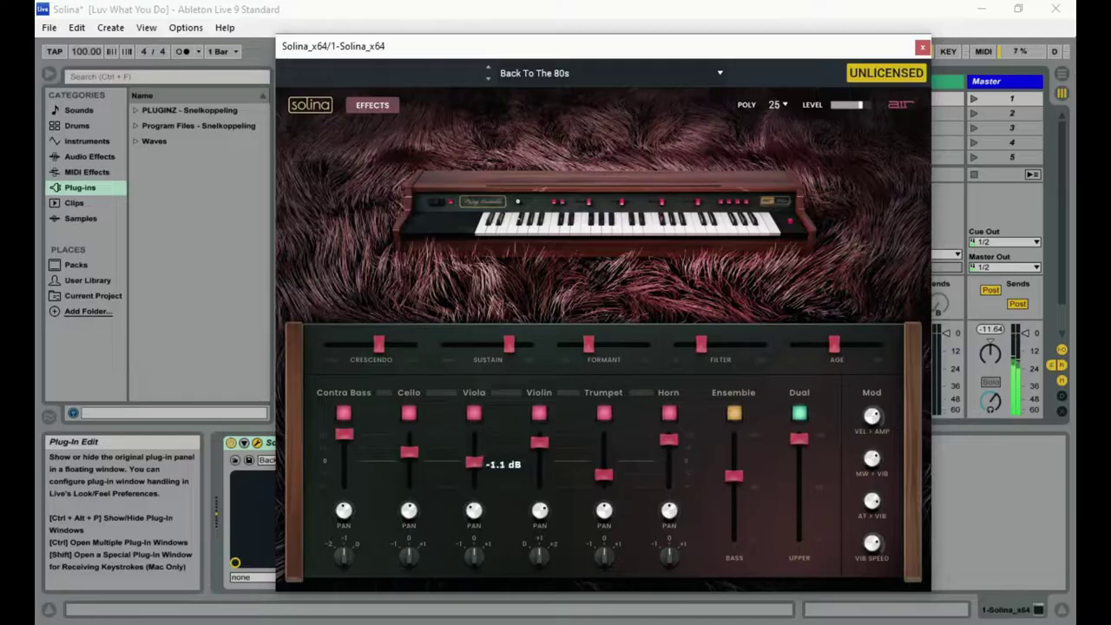
# Raise the Trumpet level, shorten the sustain and crescendo slightly, and set the formant to +/-0
pyautogui.moveTo(601, 476); pyautogui.dragTo(604, 449)
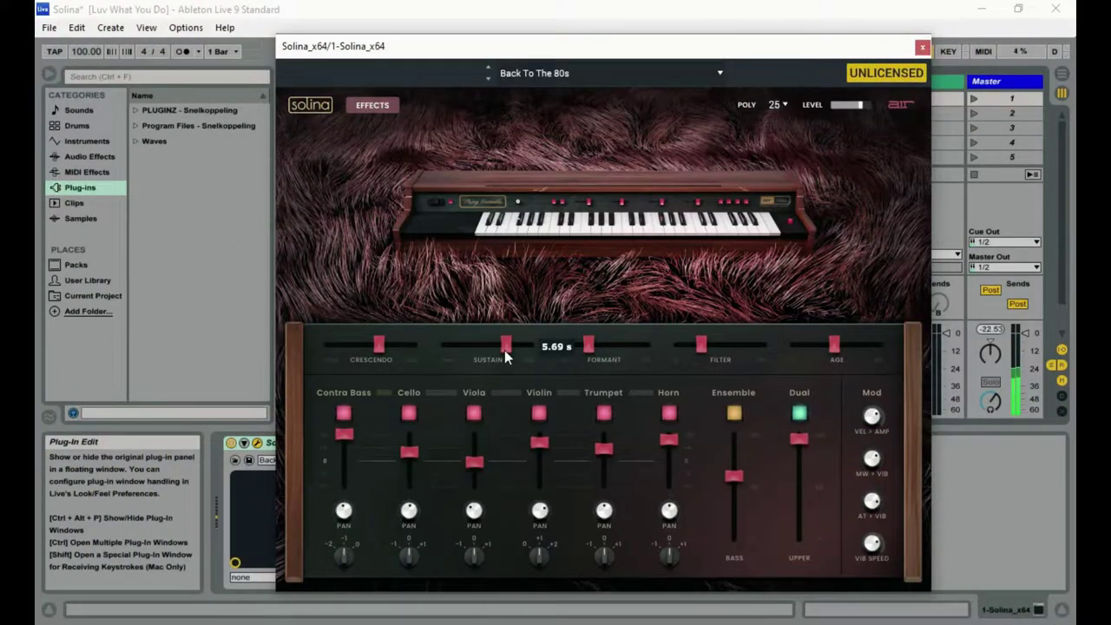
pyautogui.moveTo(506, 346); pyautogui.dragTo(495, 345)
pyautogui.moveTo(589, 345); pyautogui.dragTo(604, 345)
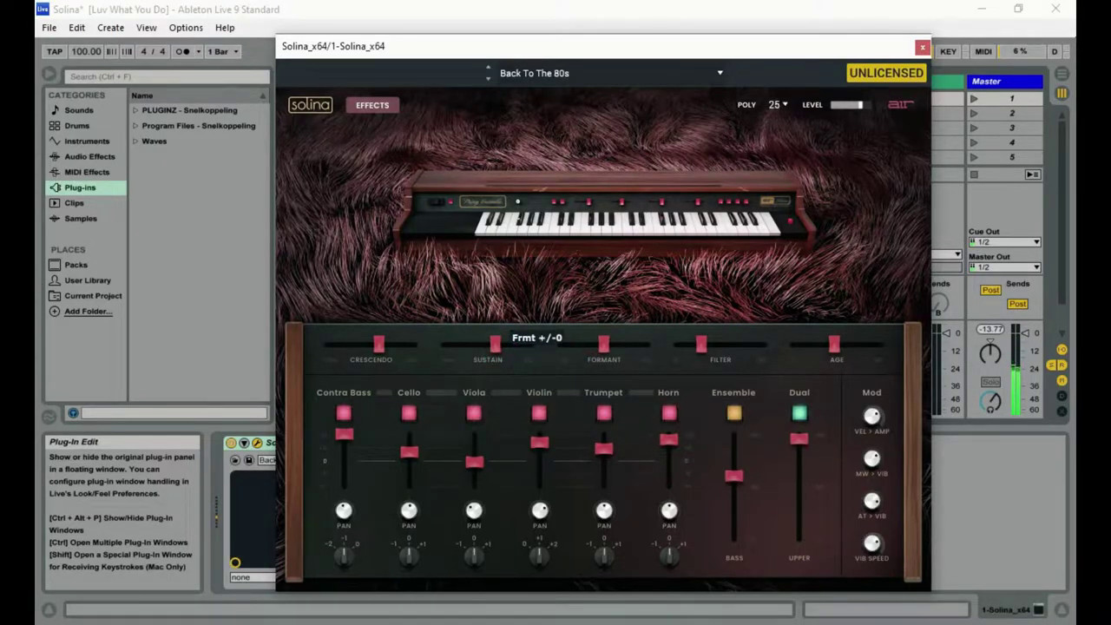
pyautogui.moveTo(378, 345); pyautogui.dragTo(373, 345)
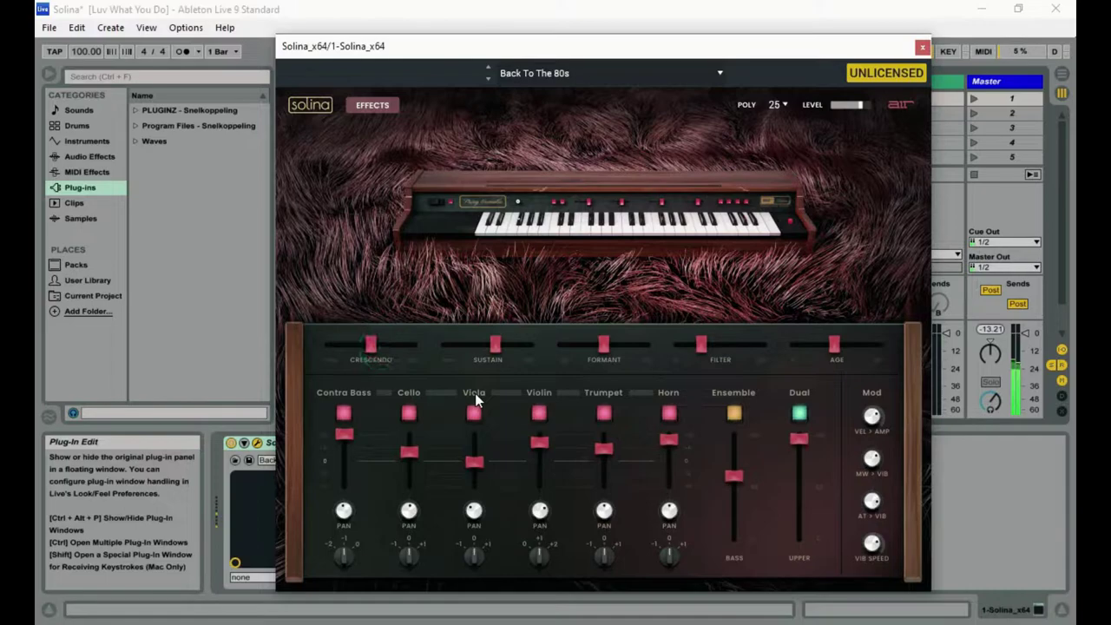
# Rebalance the voice levels: raise Viola to +10.4 dB, set Contra Bass to +1.7 dB, and lower Cello, Violin and, slightly, Trumpet
pyautogui.moveTo(360, 447); pyautogui.dragTo(360, 485)
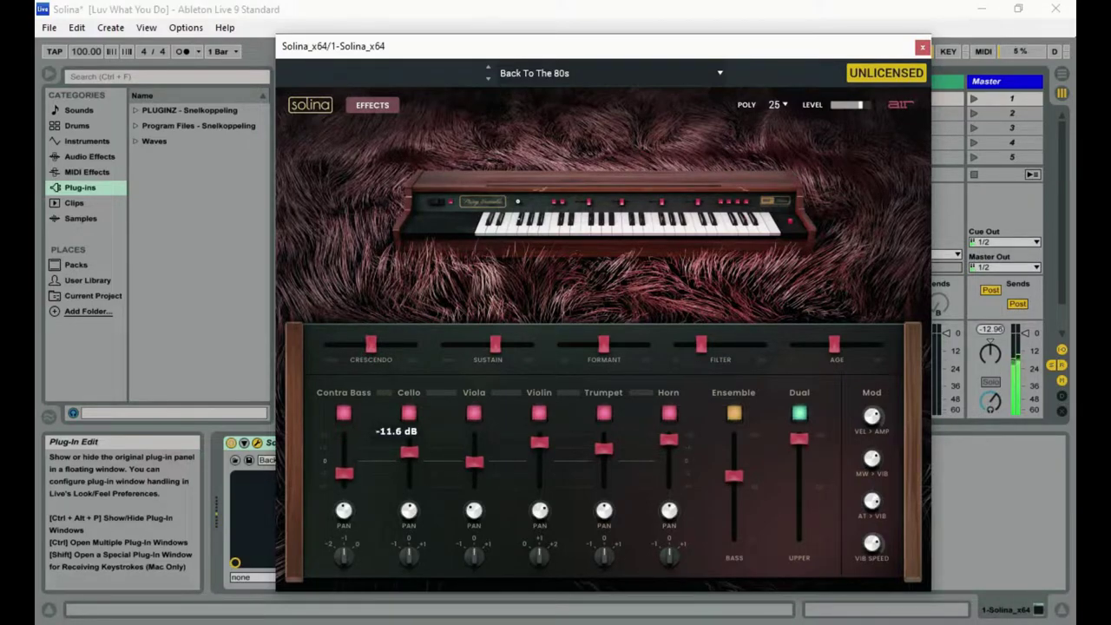
pyautogui.moveTo(474, 461); pyautogui.dragTo(474, 439)
pyautogui.moveTo(409, 455)
pyautogui.mouseDown()
pyautogui.moveTo(409, 484)
pyautogui.moveTo(409, 464)
pyautogui.mouseUp()
pyautogui.moveTo(540, 443); pyautogui.dragTo(539, 483)
pyautogui.moveTo(669, 440)
pyautogui.mouseDown()
pyautogui.moveTo(668, 480)
pyautogui.moveTo(668, 440)
pyautogui.mouseUp()
pyautogui.moveTo(604, 448)
pyautogui.mouseDown()
pyautogui.moveTo(603, 482)
pyautogui.moveTo(603, 452)
pyautogui.mouseUp()
pyautogui.moveTo(538, 484); pyautogui.dragTo(538, 458)
pyautogui.moveTo(335, 473); pyautogui.dragTo(342, 433)
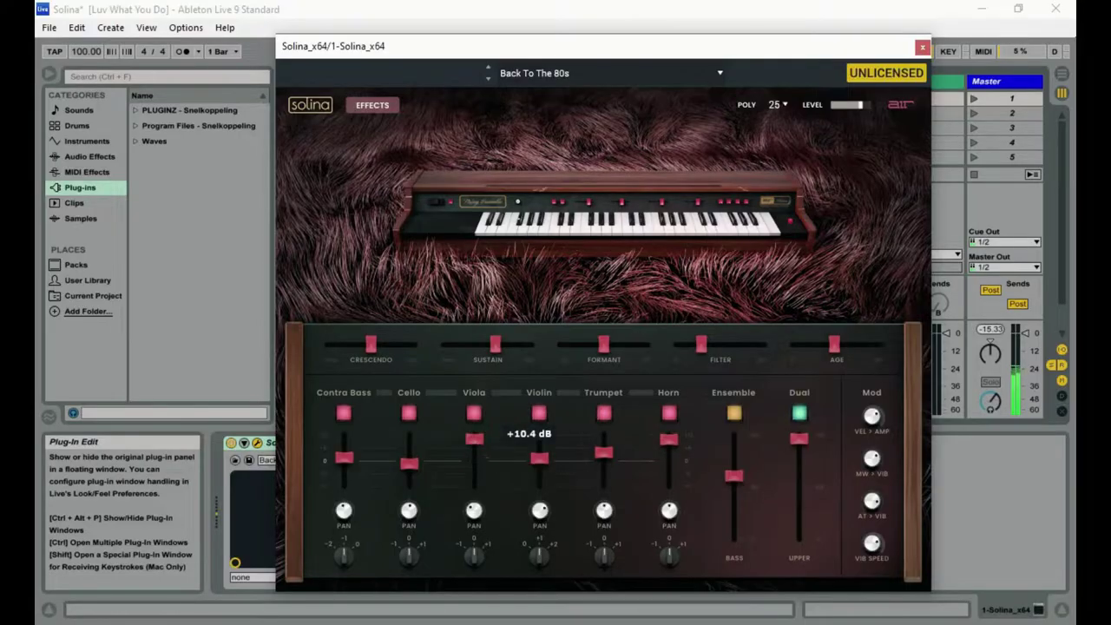
# Raise the Ensemble level with Trumpet and Violin temporarily off, switch both back on, and raise the Cello and, slightly, Contra Bass levels
pyautogui.click(604, 415)
pyautogui.click(542, 416)
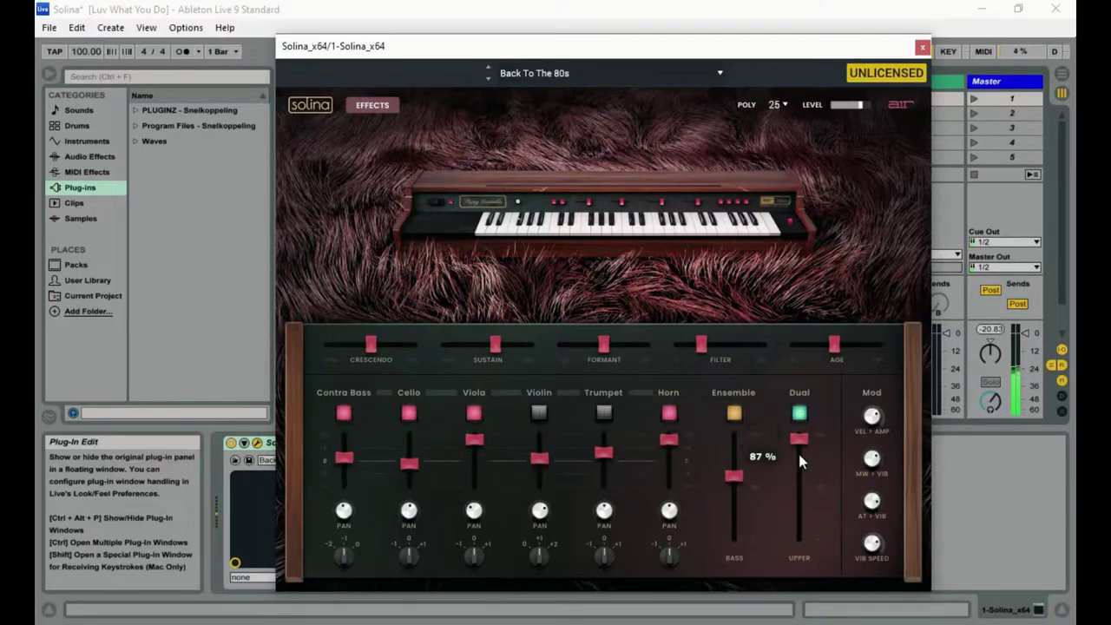
pyautogui.moveTo(739, 477); pyautogui.dragTo(737, 449)
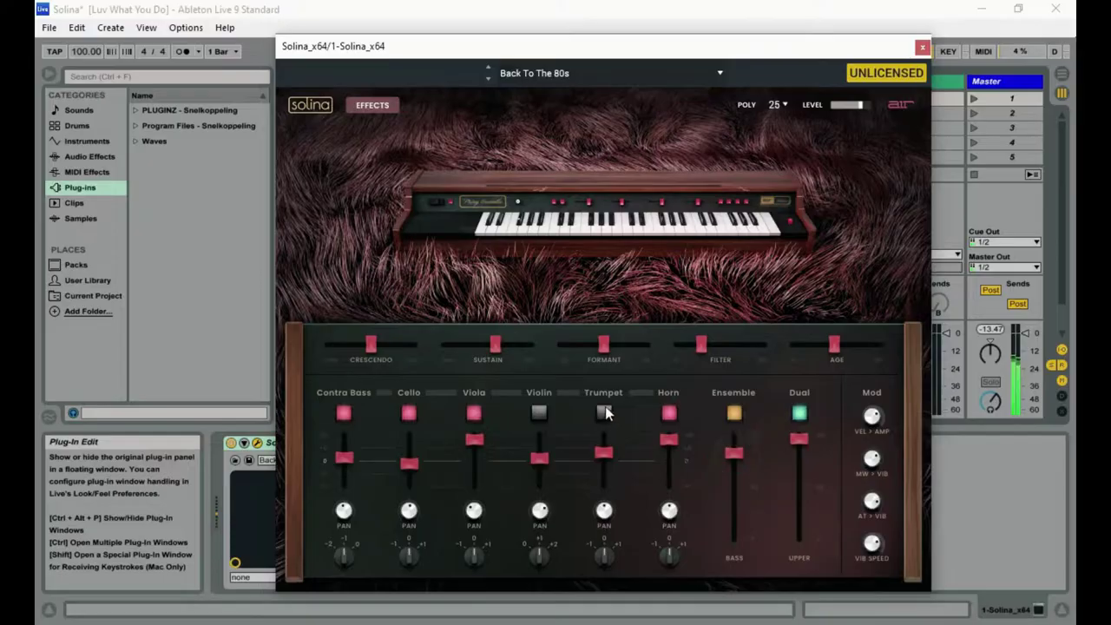
pyautogui.click(539, 413)
pyautogui.moveTo(421, 466); pyautogui.dragTo(416, 428)
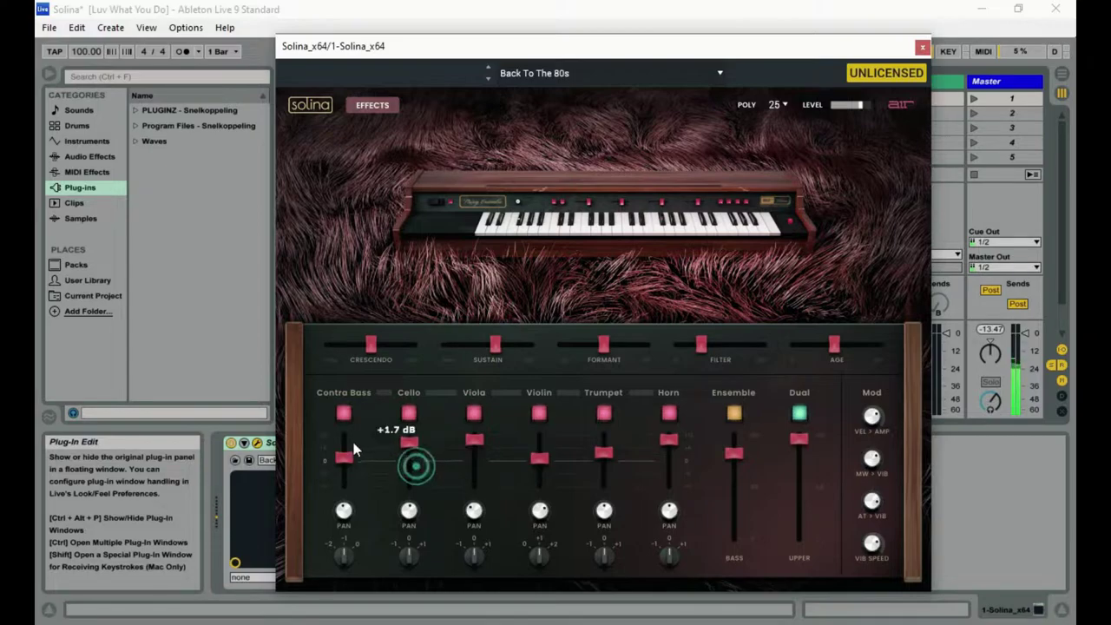
pyautogui.moveTo(341, 454); pyautogui.dragTo(340, 453)
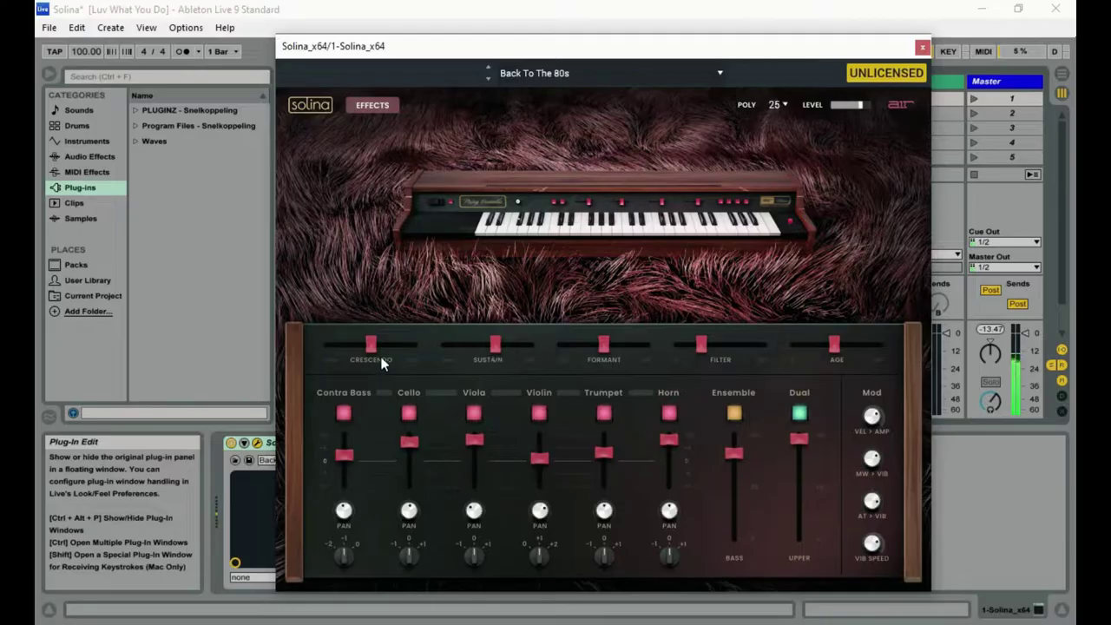
# Try the crescendo at 32.00 s, return it to just past the middle of its range, and set the sustain to 1.70 s
pyautogui.moveTo(374, 345); pyautogui.dragTo(416, 345)
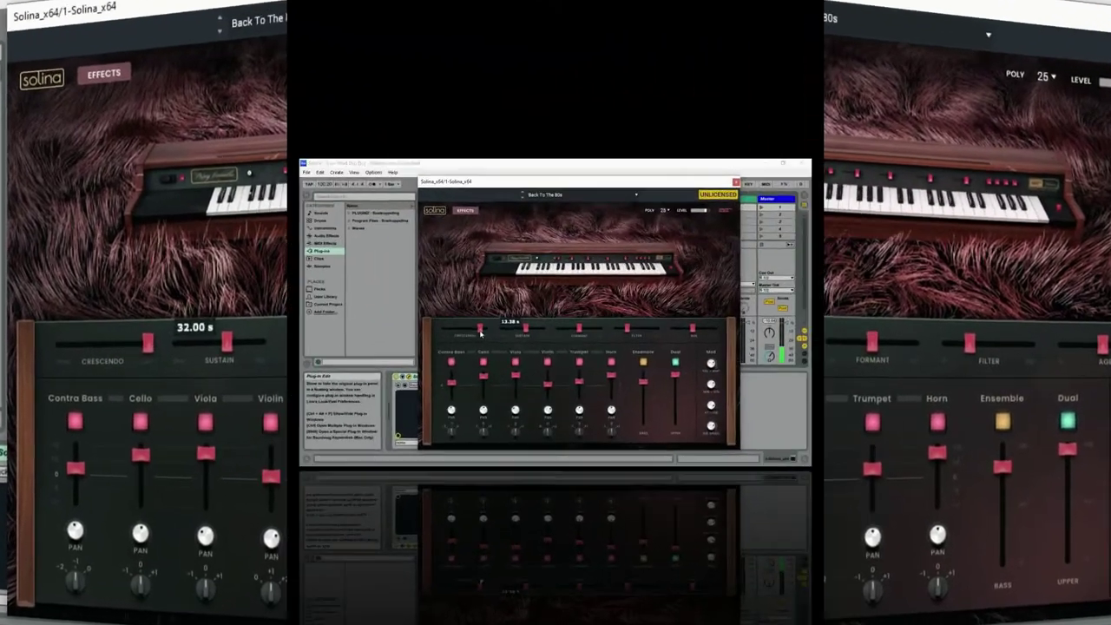
pyautogui.moveTo(481, 331); pyautogui.dragTo(450, 330)
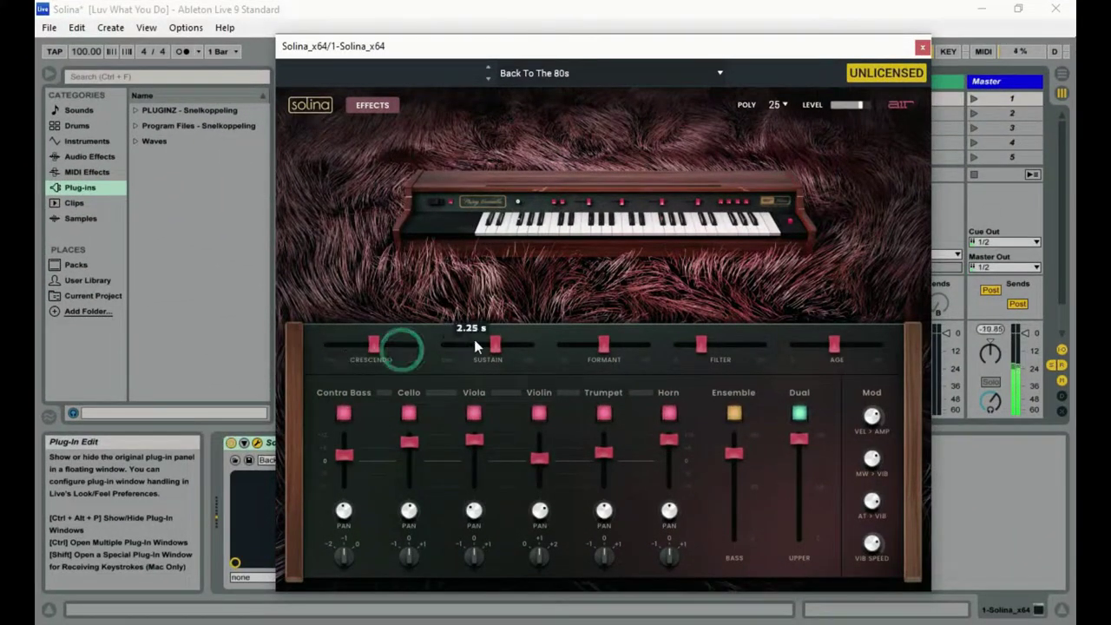
pyautogui.moveTo(495, 344); pyautogui.dragTo(493, 344)
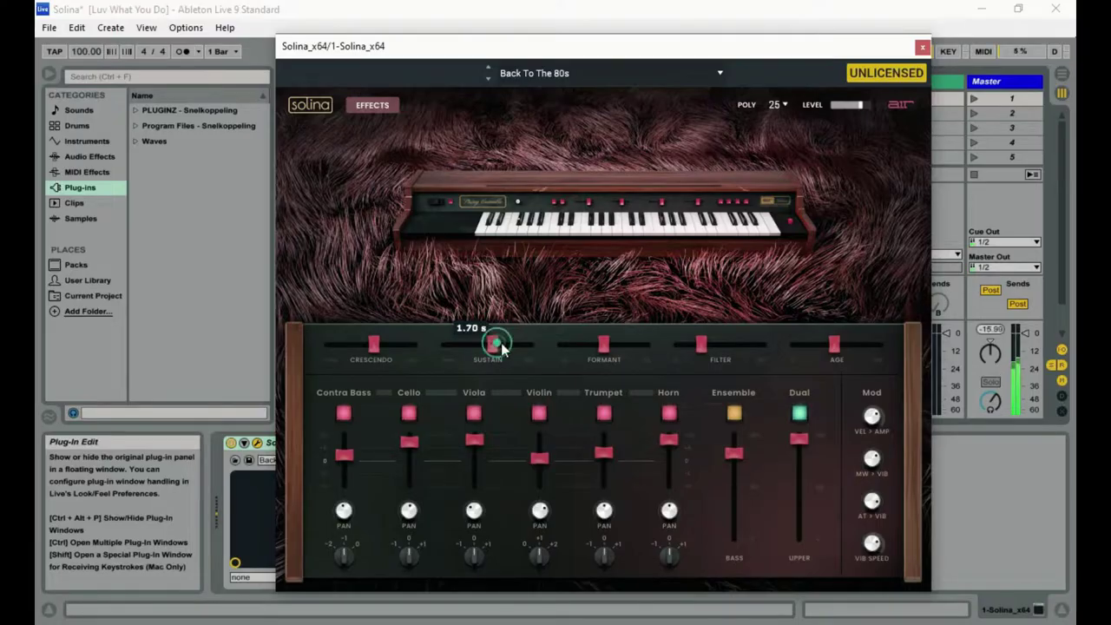
# Try the age at 98 %, bring it back to slightly below the middle, and raise the filter to 94 %
pyautogui.moveTo(701, 346); pyautogui.dragTo(724, 344)
pyautogui.moveTo(834, 345); pyautogui.dragTo(879, 345)
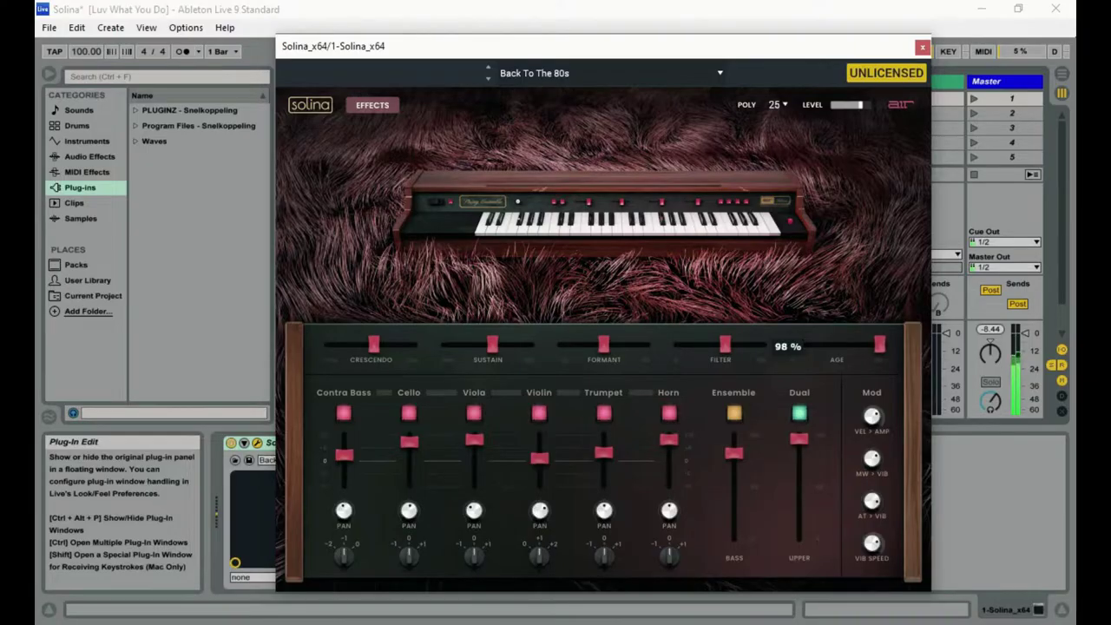
pyautogui.moveTo(880, 345); pyautogui.dragTo(827, 348)
pyautogui.moveTo(728, 345); pyautogui.dragTo(759, 345)
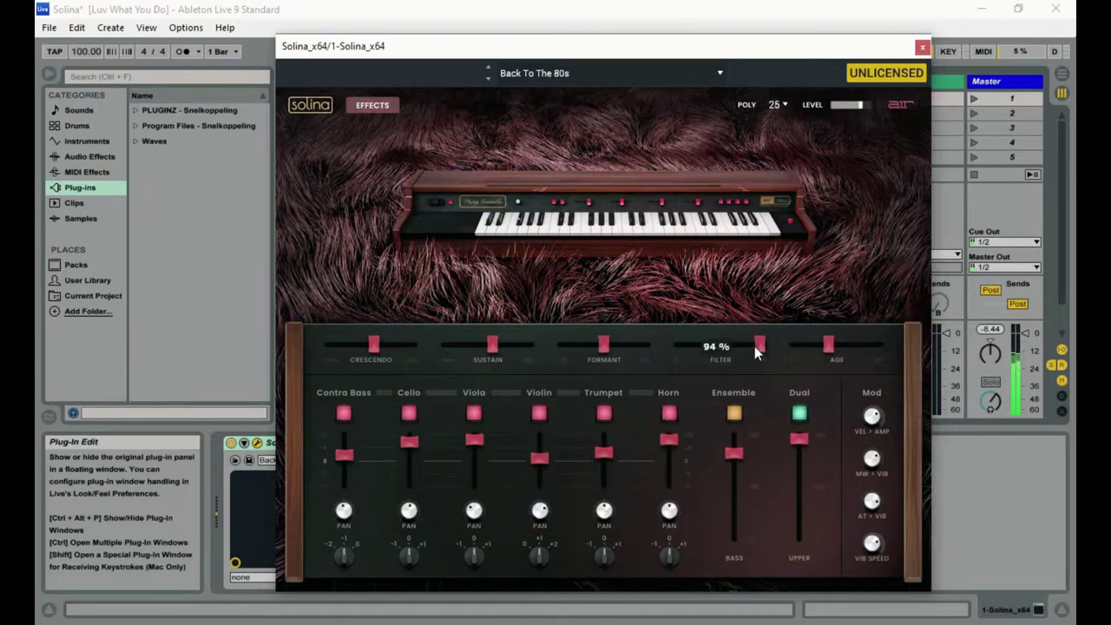
# Rebalance the voices by lowering Horn and Cello and raising Trumpet, Violin and, slightly, Contra Bass
pyautogui.moveTo(670, 443); pyautogui.dragTo(671, 461)
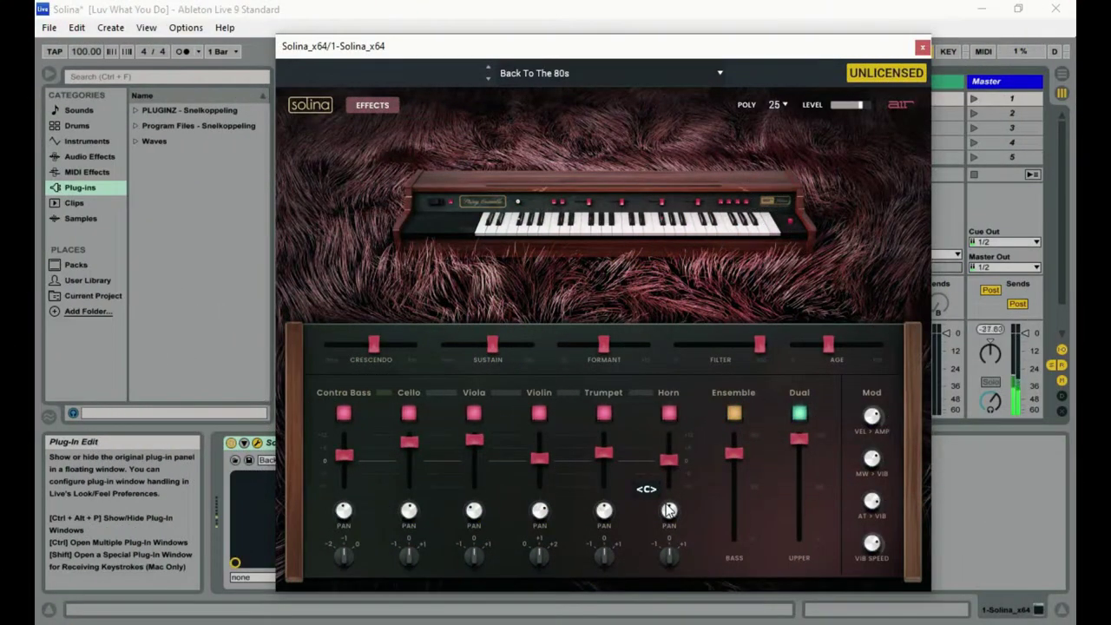
pyautogui.moveTo(669, 460); pyautogui.dragTo(604, 444)
pyautogui.moveTo(539, 457); pyautogui.dragTo(533, 434)
pyautogui.moveTo(344, 454); pyautogui.dragTo(409, 475)
pyautogui.moveTo(666, 471); pyautogui.dragTo(670, 449)
pyautogui.click(675, 441)
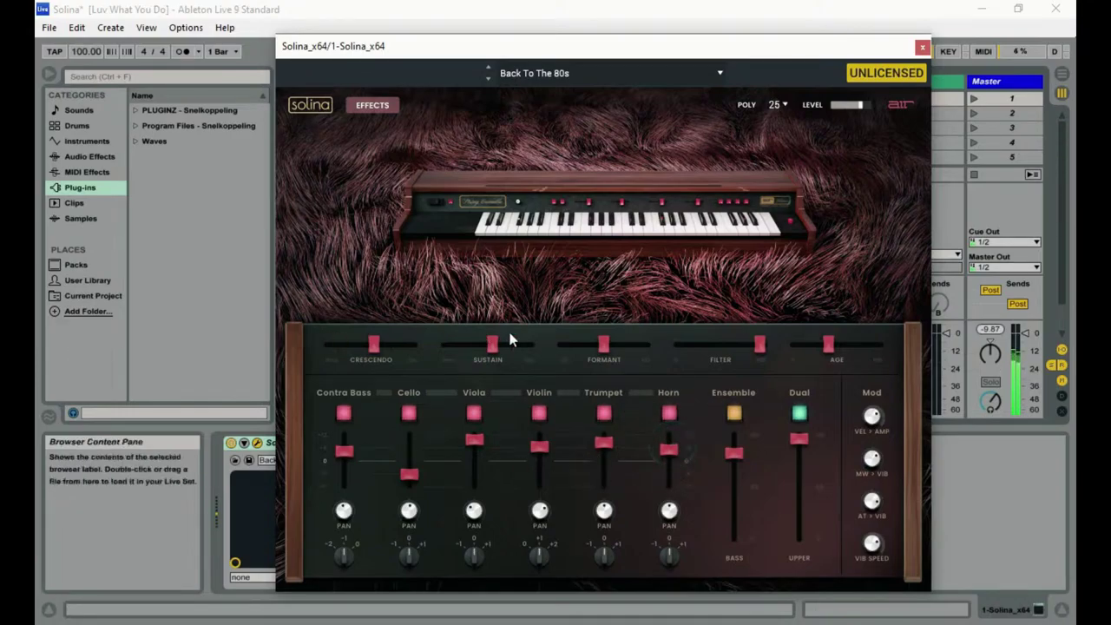
# Set the age to 52 % and lower the Dual level slightly
pyautogui.moveTo(489, 347); pyautogui.dragTo(489, 347)
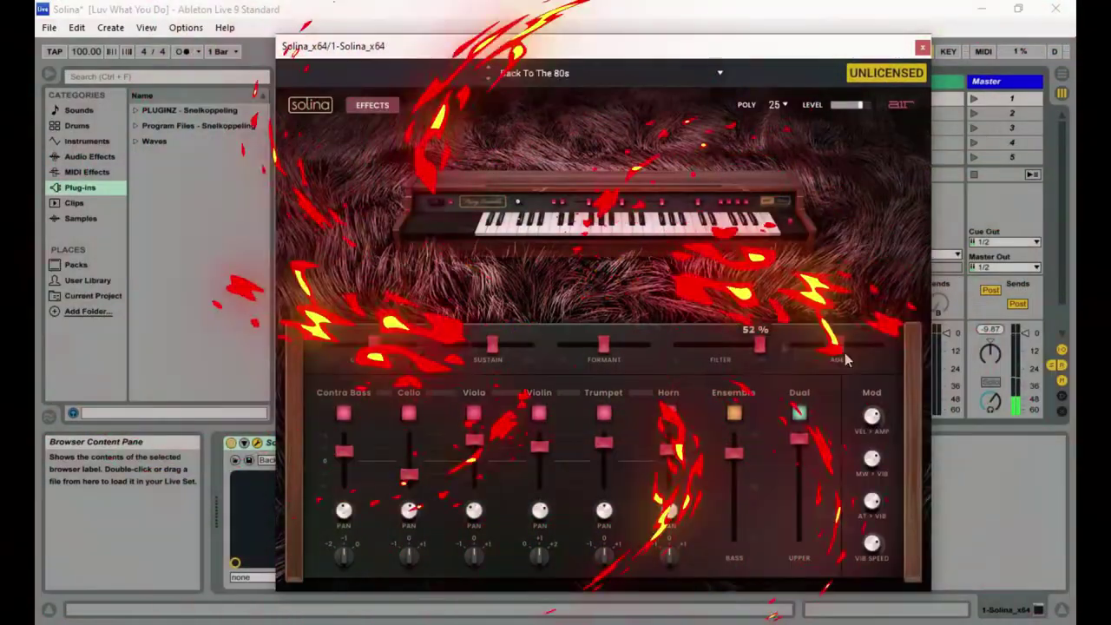
pyautogui.moveTo(828, 345); pyautogui.dragTo(845, 353)
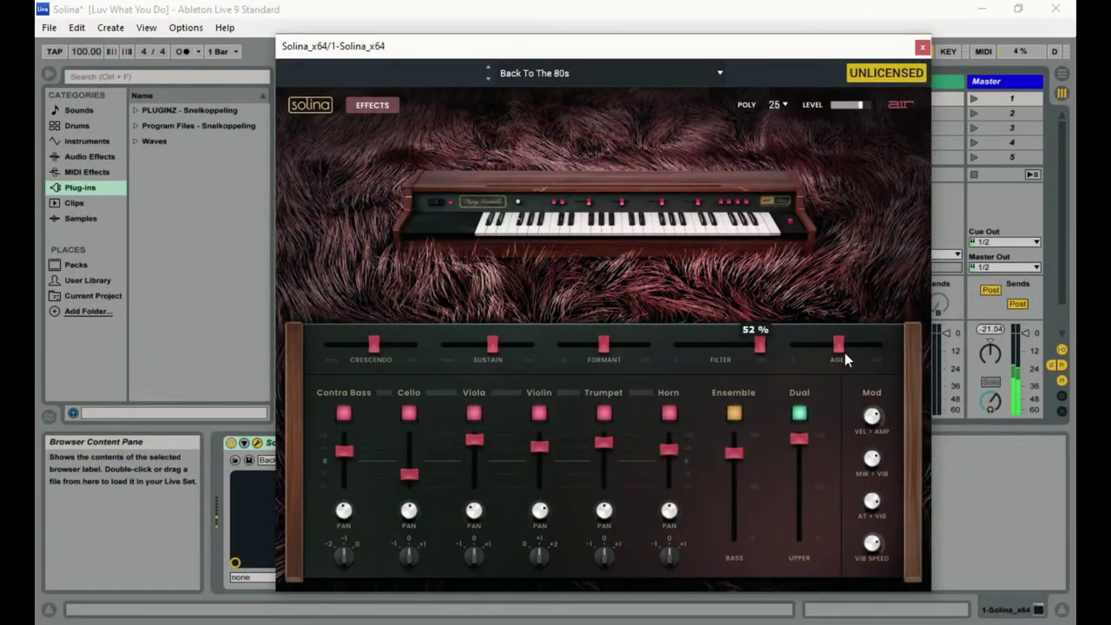
pyautogui.moveTo(803, 443)
pyautogui.moveTo(803, 442); pyautogui.dragTo(734, 452)
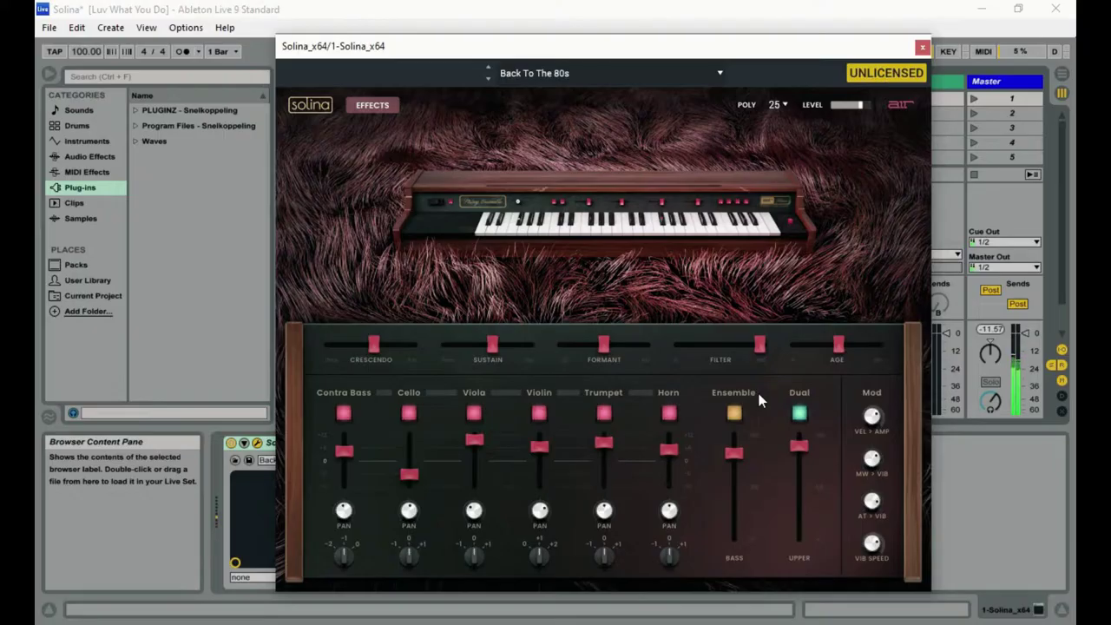
# Show the effects section, adjust the Chorus depth, and raise the EQ Hi band slightly
pyautogui.click(375, 108)
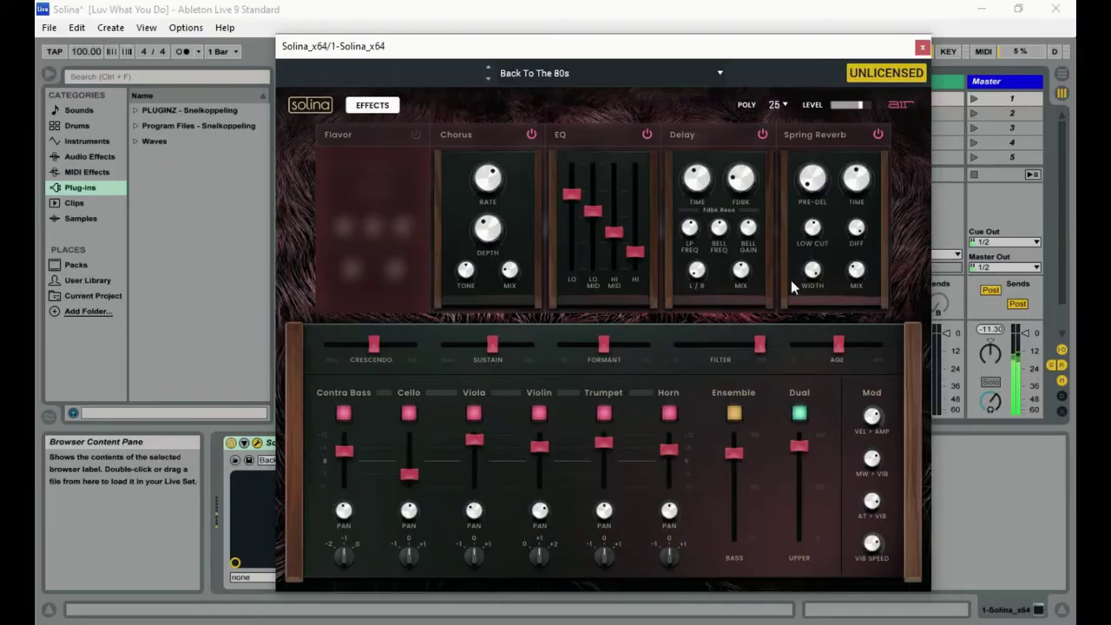
pyautogui.moveTo(488, 235)
pyautogui.mouseDown()
pyautogui.moveTo(488, 245)
pyautogui.moveTo(488, 228)
pyautogui.mouseUp()
pyautogui.moveTo(635, 254); pyautogui.dragTo(615, 230)
# Enable the Flavor effect and adjust its Depth, Monofy and vinyl Noise amounts
pyautogui.click(414, 134)
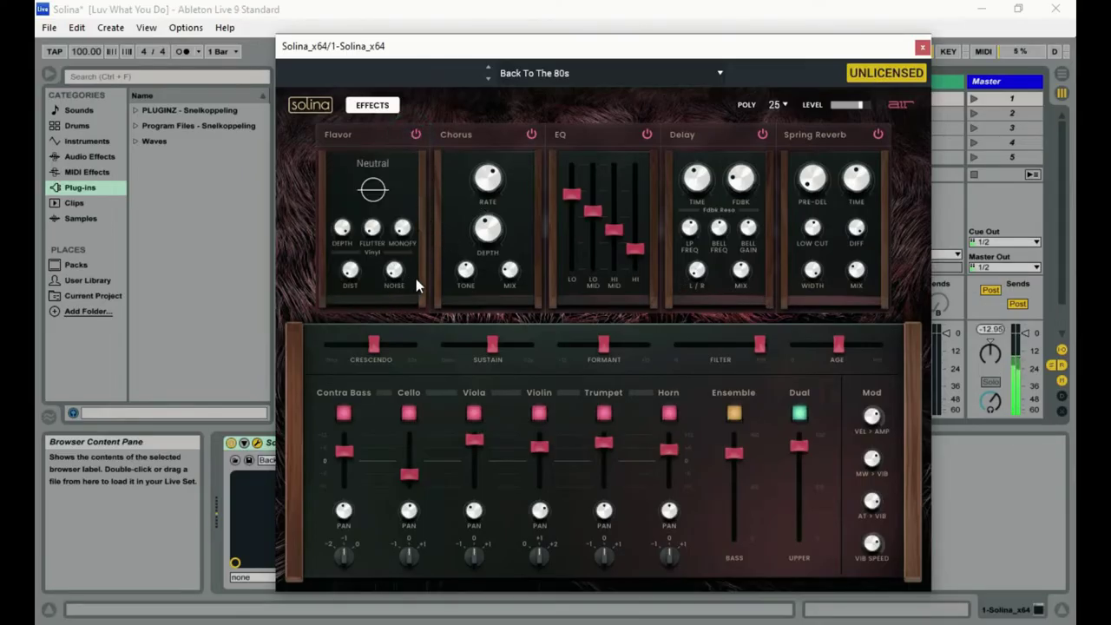
pyautogui.moveTo(343, 232); pyautogui.dragTo(372, 193)
pyautogui.moveTo(402, 228); pyautogui.dragTo(402, 276)
pyautogui.moveTo(402, 227)
pyautogui.mouseDown()
pyautogui.moveTo(402, 243)
pyautogui.moveTo(407, 227)
pyautogui.mouseUp()
pyautogui.moveTo(397, 267); pyautogui.dragTo(460, 274)
pyautogui.moveTo(393, 270); pyautogui.dragTo(393, 281)
# Lower the EQ Lo band, raise Lo Mid, and adjust the Spring Reverb's pre-delay, low cut, width, mix and diffusion
pyautogui.moveTo(593, 211); pyautogui.dragTo(572, 205)
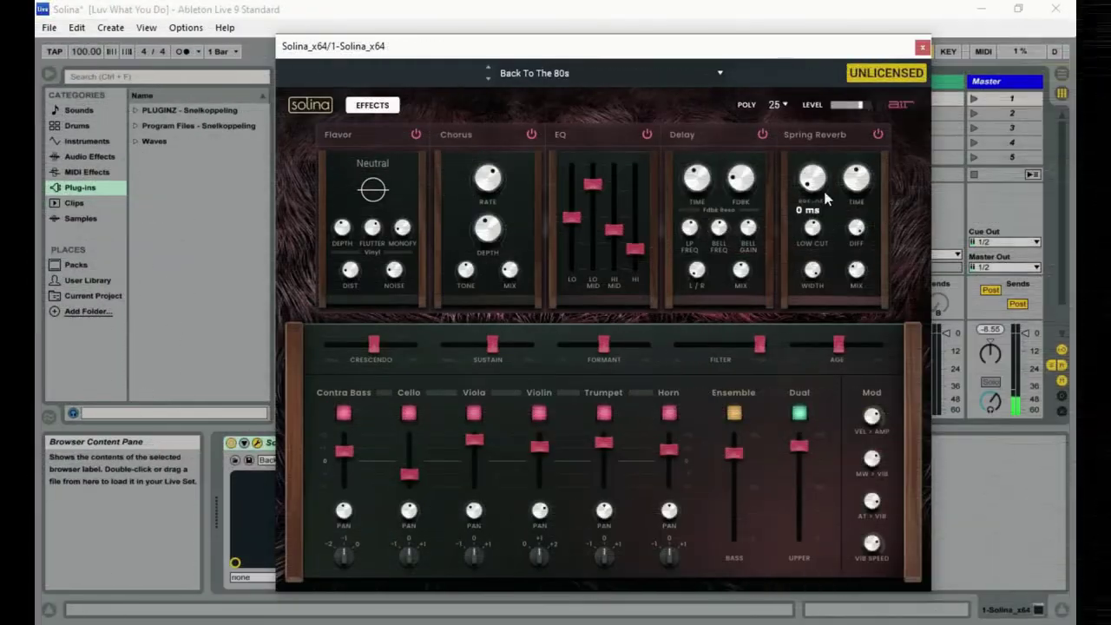
pyautogui.moveTo(825, 199)
pyautogui.mouseDown()
pyautogui.moveTo(825, 178)
pyautogui.moveTo(820, 205)
pyautogui.mouseUp()
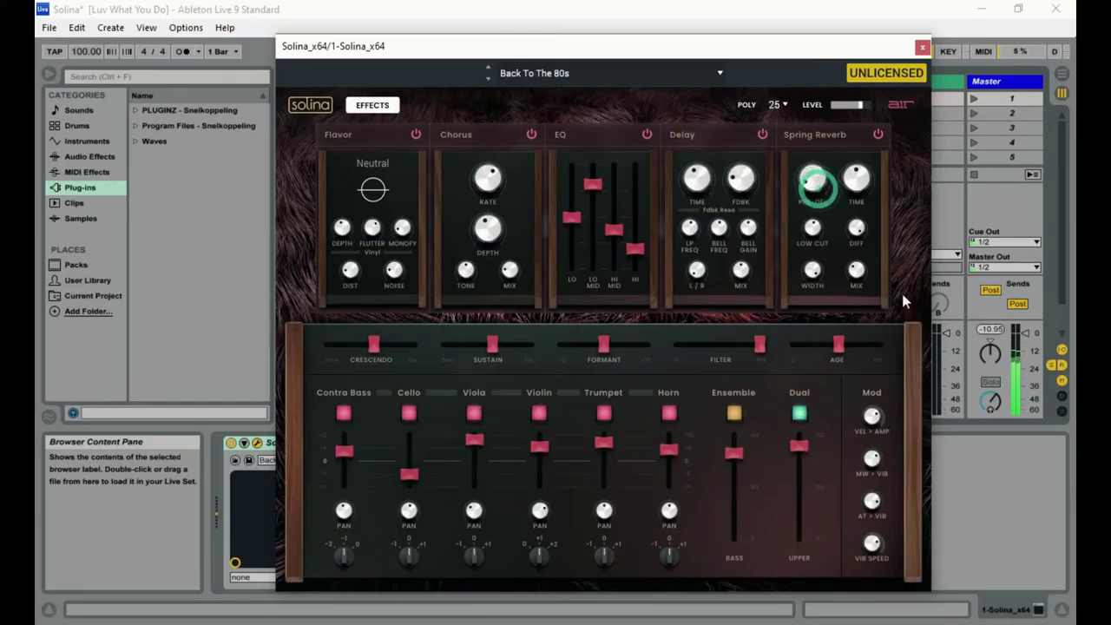
pyautogui.moveTo(813, 228); pyautogui.dragTo(862, 276)
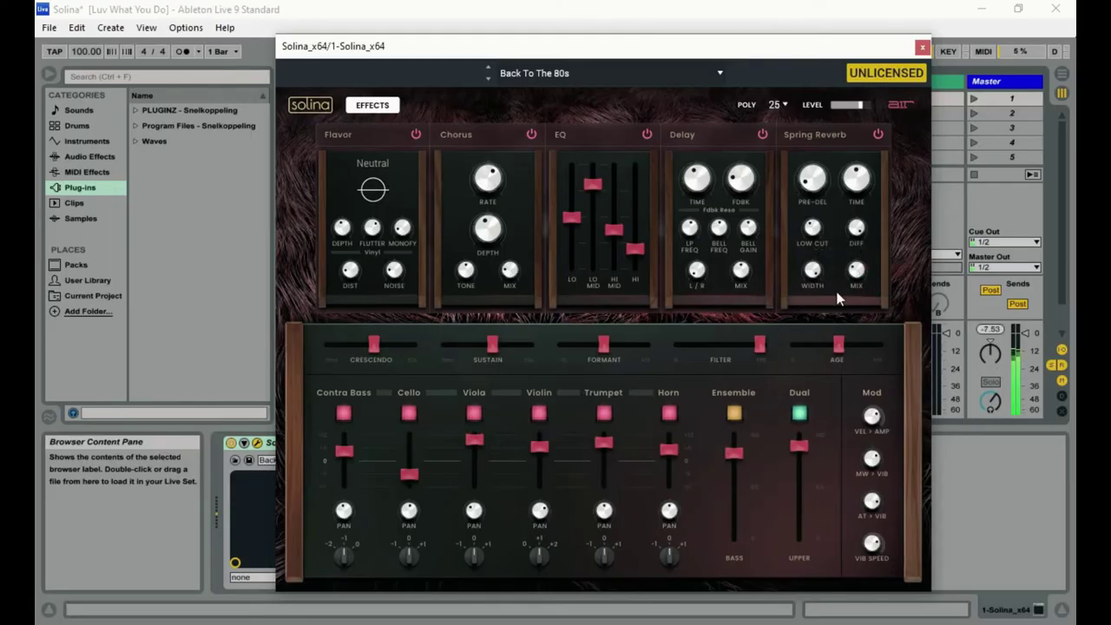
pyautogui.moveTo(827, 285)
pyautogui.mouseDown()
pyautogui.moveTo(827, 261)
pyautogui.moveTo(827, 292)
pyautogui.mouseUp()
pyautogui.moveTo(857, 226); pyautogui.dragTo(860, 257)
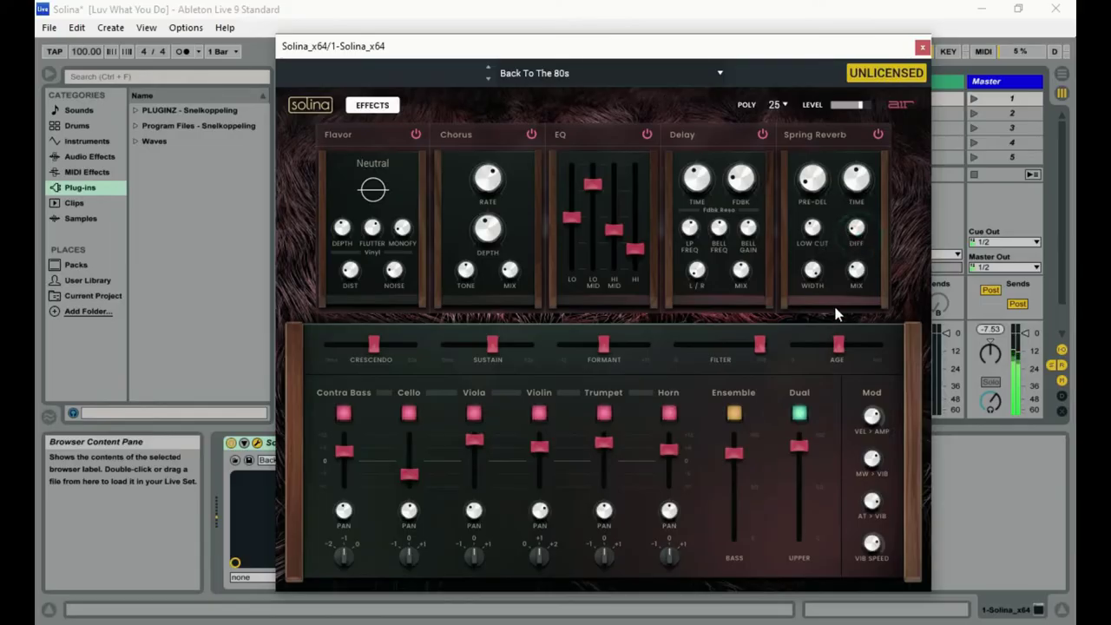